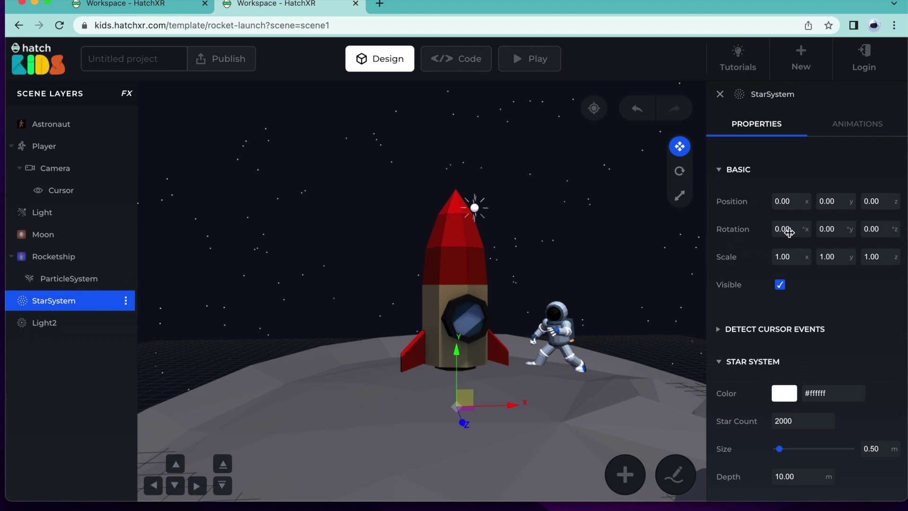
Try new StarSystem rotation values, setting x to 1 and y to 14.
{"action": "left_click", "coordinate": [784, 229]}
{"action": "left_click", "coordinate": [827, 229]}
{"action": "left_click", "coordinate": [882, 229]}
{"action": "left_click", "coordinate": [786, 230]}
{"action": "type", "text": "1"}
{"action": "left_click_drag", "start_coordinate": [775, 229], "coordinate": [776, 229]}
{"action": "left_click", "coordinate": [830, 229]}
{"action": "key", "text": "BackSpace"}
{"action": "type", "text": "14"}
{"action": "left_click_drag", "start_coordinate": [835, 231], "coordinate": [835, 232]}
Try other rotation y and z values, then reset both back to 0.
{"action": "key", "text": "super+a"}
{"action": "type", "text": "20"}
{"action": "key", "text": "BackSpace"}
{"action": "key", "text": "BackSpace"}
{"action": "key", "text": "BackSpace"}
{"action": "key", "text": "BackSpace"}
{"action": "key", "text": "BackSpace"}
{"action": "left_click_drag", "start_coordinate": [873, 229], "coordinate": [874, 229]}
{"action": "type", "text": "237"}
{"action": "key", "text": "BackSpace"}
{"action": "type", "text": "4"}
{"action": "key", "text": "BackSpace"}
{"action": "left_click", "coordinate": [832, 229]}
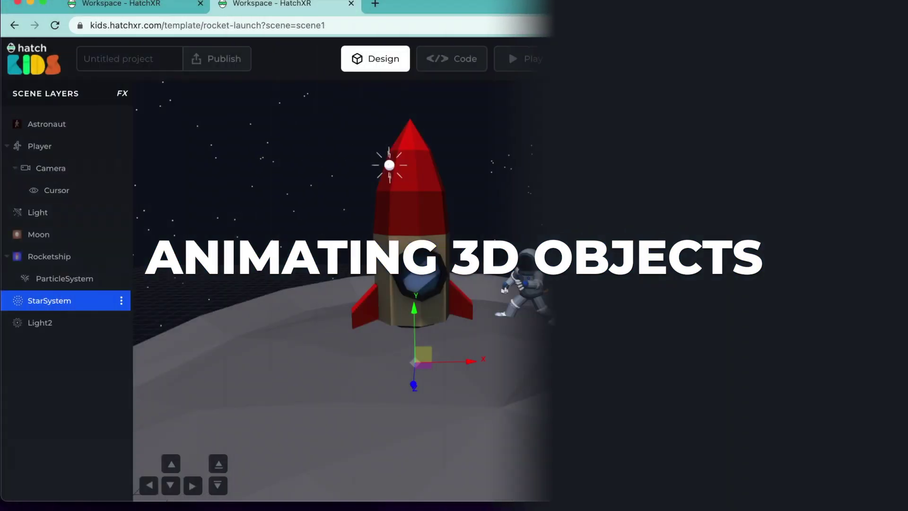
Add a StarSystem animation that starts on scene load and changes Rotation.
{"action": "left_click", "coordinate": [853, 125]}
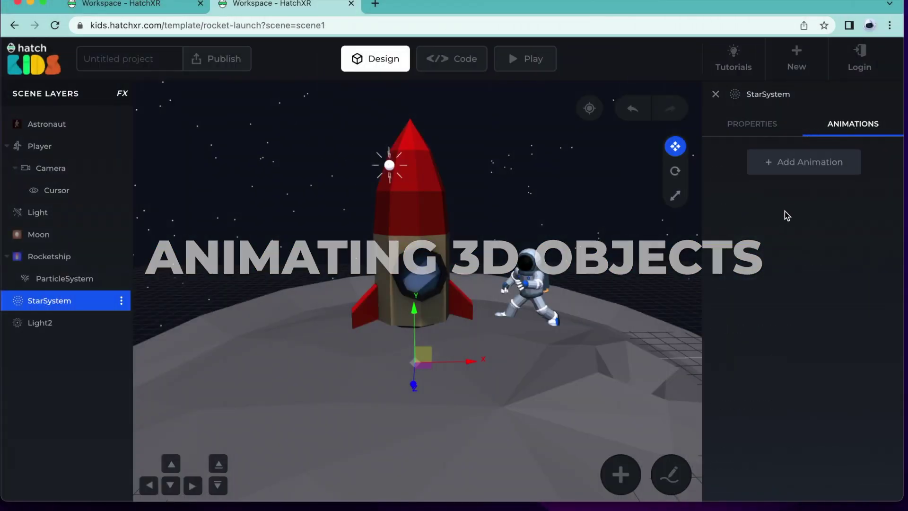
{"action": "left_click", "coordinate": [803, 166]}
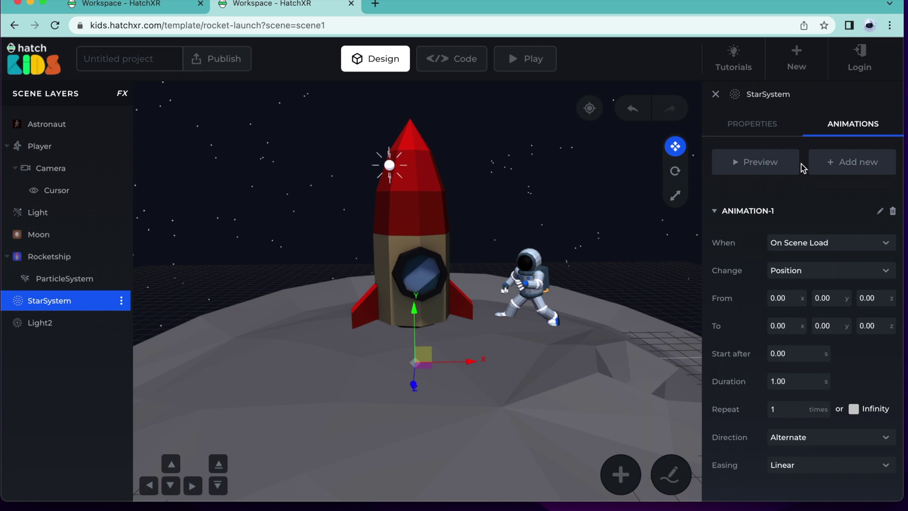
{"action": "left_click", "coordinate": [799, 244]}
{"action": "left_click", "coordinate": [796, 266]}
{"action": "left_click", "coordinate": [788, 271]}
{"action": "left_click", "coordinate": [791, 310]}
Set the rotation target to y 360.
{"action": "left_click", "coordinate": [828, 326]}
{"action": "type", "text": "360"}
{"action": "left_click", "coordinate": [765, 384]}
Give the spin a 40-second duration, loop it with Infinity, and run the scene.
{"action": "left_click", "coordinate": [792, 378]}
{"action": "type", "text": "40.00"}
{"action": "left_click", "coordinate": [854, 408]}
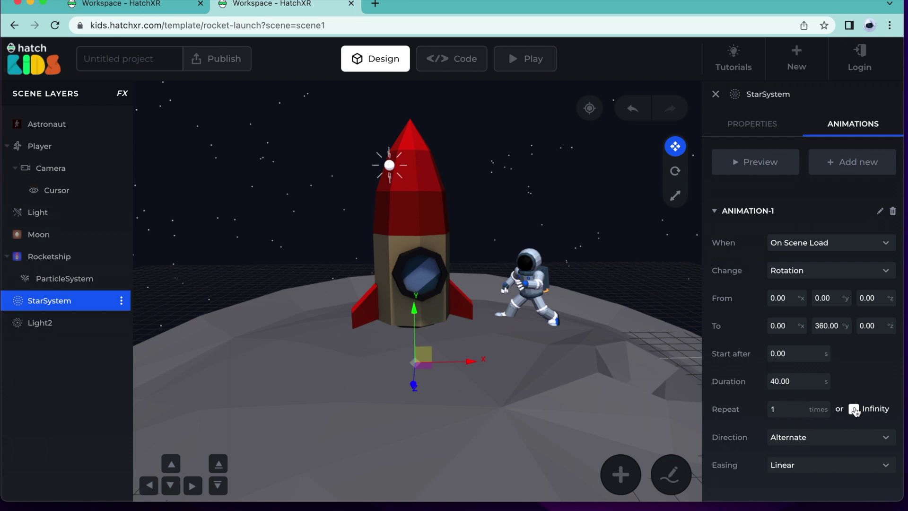
{"action": "left_click", "coordinate": [529, 60]}
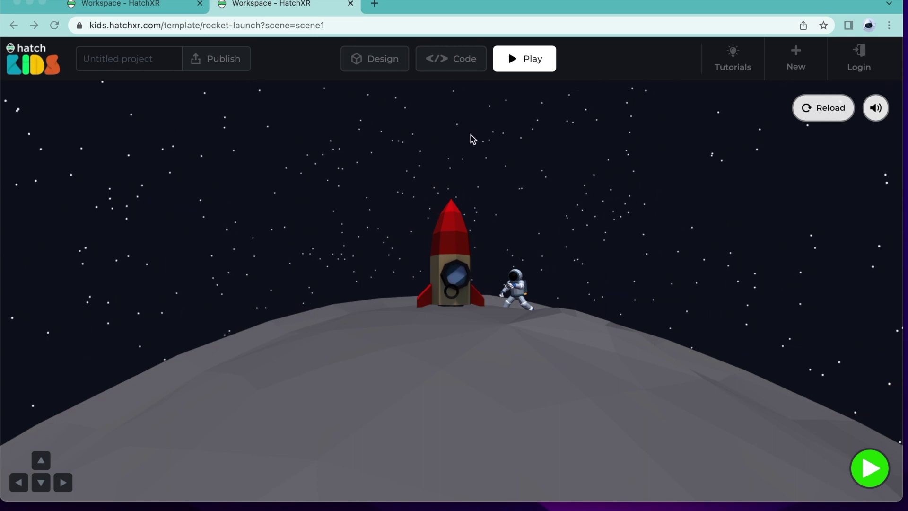
Leave Play mode by switching back to Design.
{"action": "left_click", "coordinate": [374, 62]}
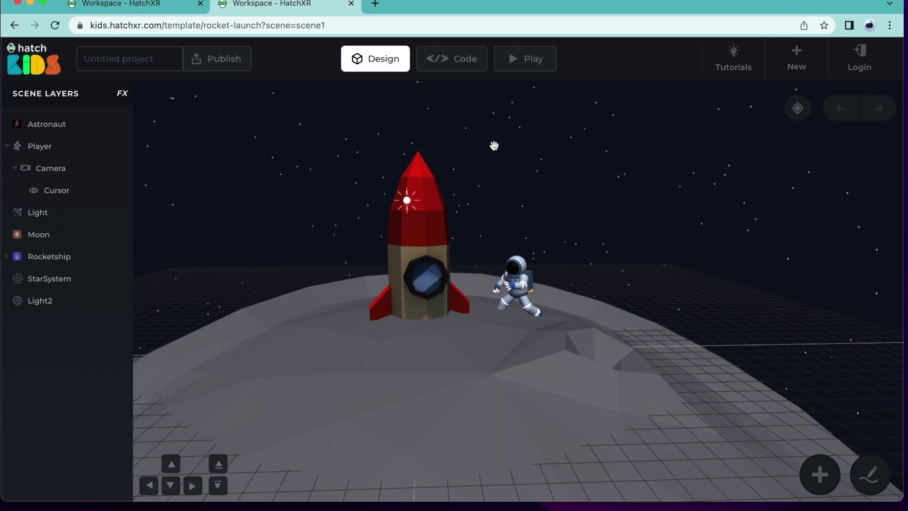
Select the Astronaut and add a scene-load animation that changes its Position.
{"action": "left_click", "coordinate": [521, 279]}
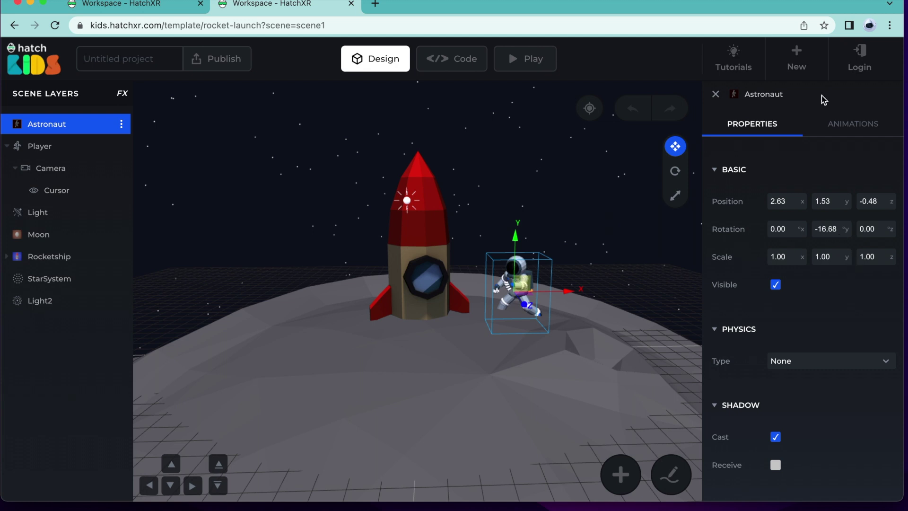
{"action": "left_click", "coordinate": [849, 123]}
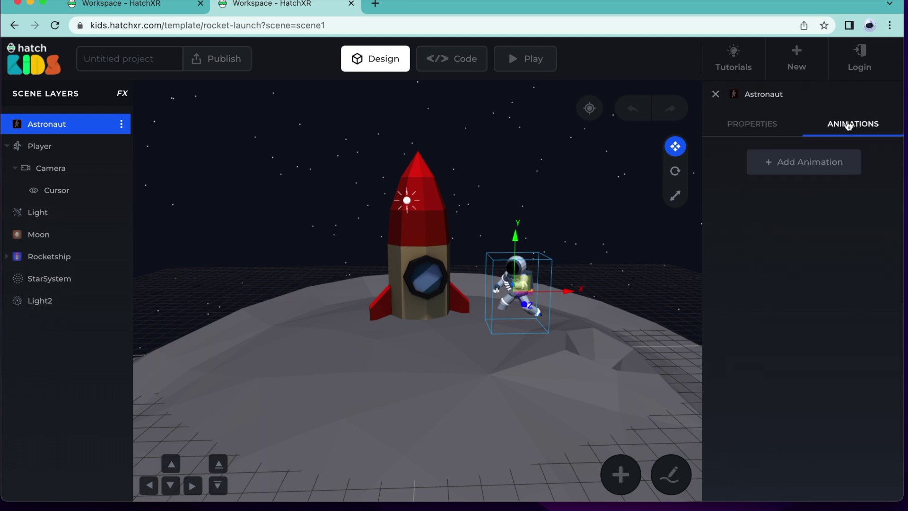
{"action": "left_click", "coordinate": [804, 167]}
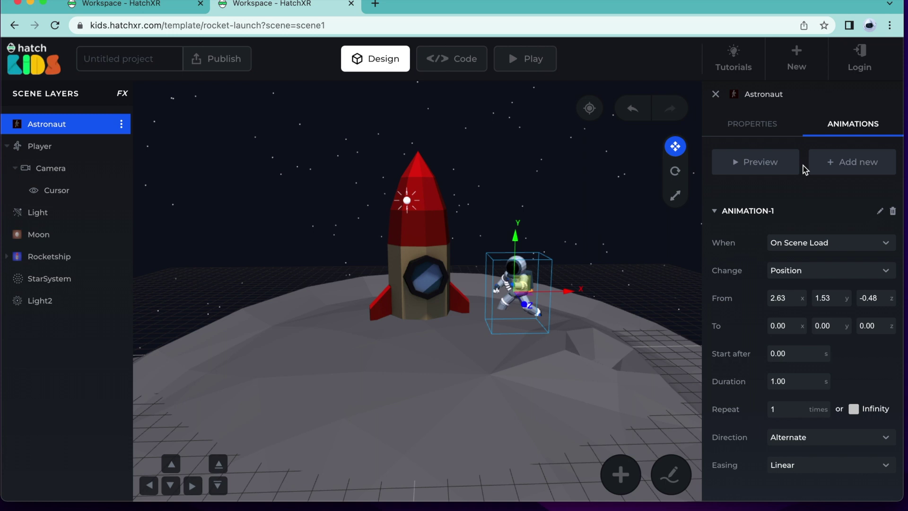
{"action": "left_click", "coordinate": [795, 245]}
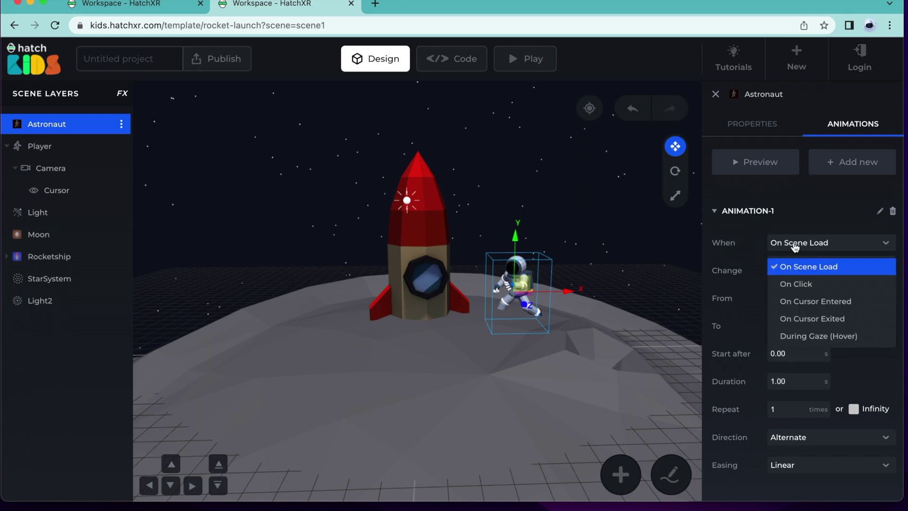
{"action": "left_click", "coordinate": [799, 266]}
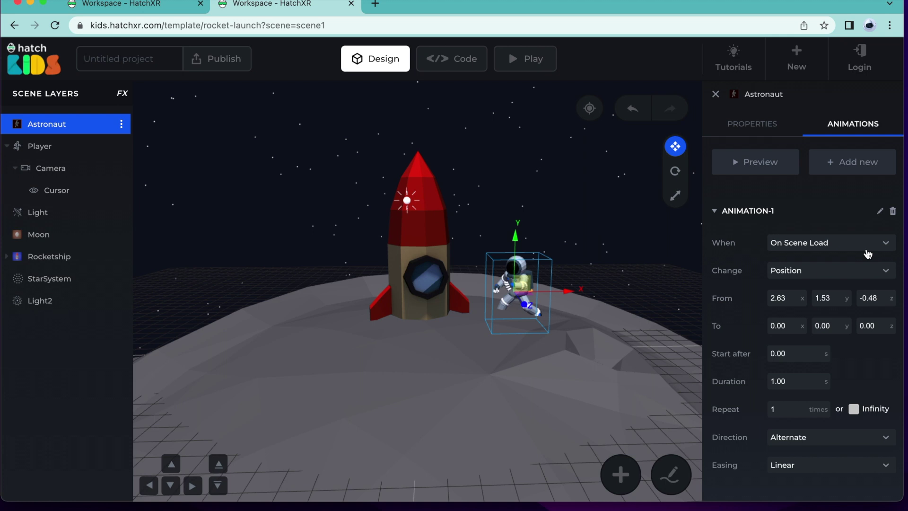
{"action": "left_click", "coordinate": [800, 272]}
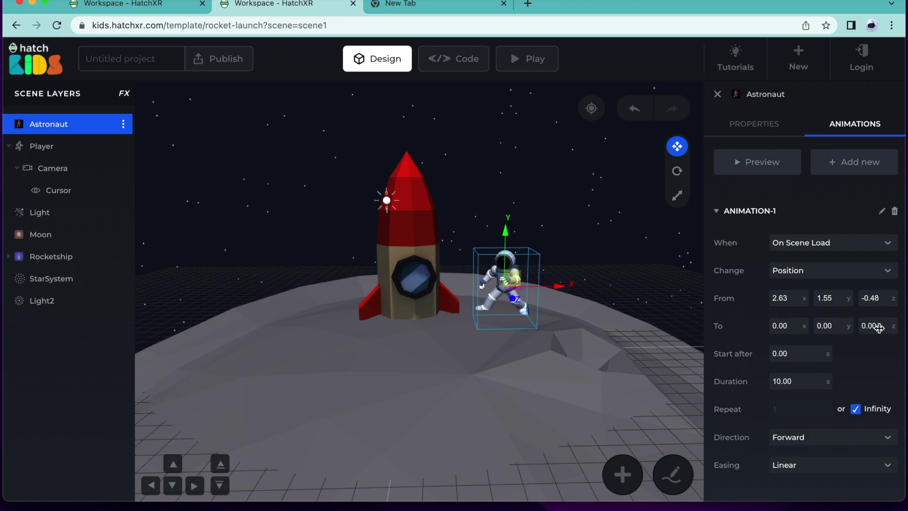
Set the target position to 2.63, 3.00, -0.48 with a 5-second duration, repeating infinitely.
{"action": "double_click", "coordinate": [831, 327]}
{"action": "type", "text": "3"}
{"action": "left_click", "coordinate": [785, 326]}
{"action": "type", "text": "2.63"}
{"action": "left_click", "coordinate": [873, 323]}
{"action": "type", "text": "-0.48"}
{"action": "double_click", "coordinate": [797, 381]}
{"action": "type", "text": "5"}
{"action": "left_click", "coordinate": [856, 410]}
{"action": "left_click", "coordinate": [855, 410]}
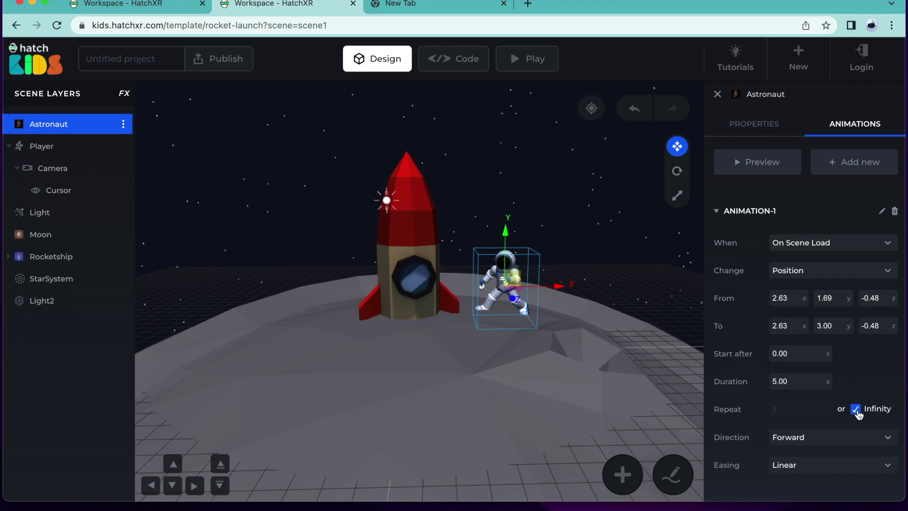
Preview the float, switch its Direction to Alternate, preview again, then open the Code workspace.
{"action": "left_click", "coordinate": [777, 170]}
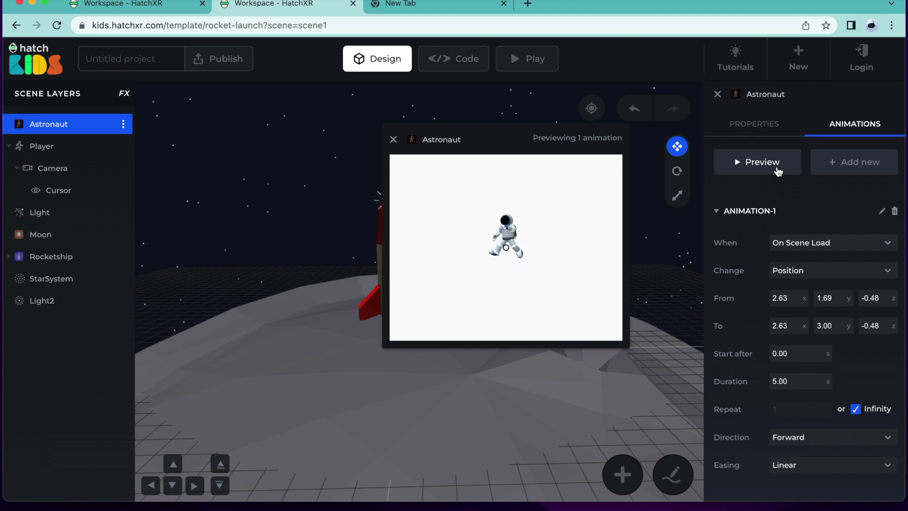
{"action": "left_click", "coordinate": [400, 145]}
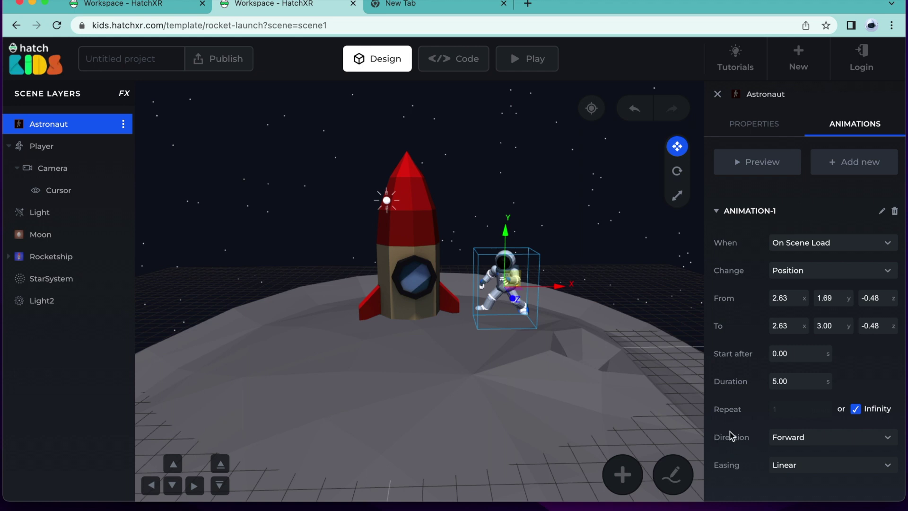
{"action": "left_click", "coordinate": [801, 448]}
{"action": "left_click", "coordinate": [819, 416]}
{"action": "left_click", "coordinate": [763, 162]}
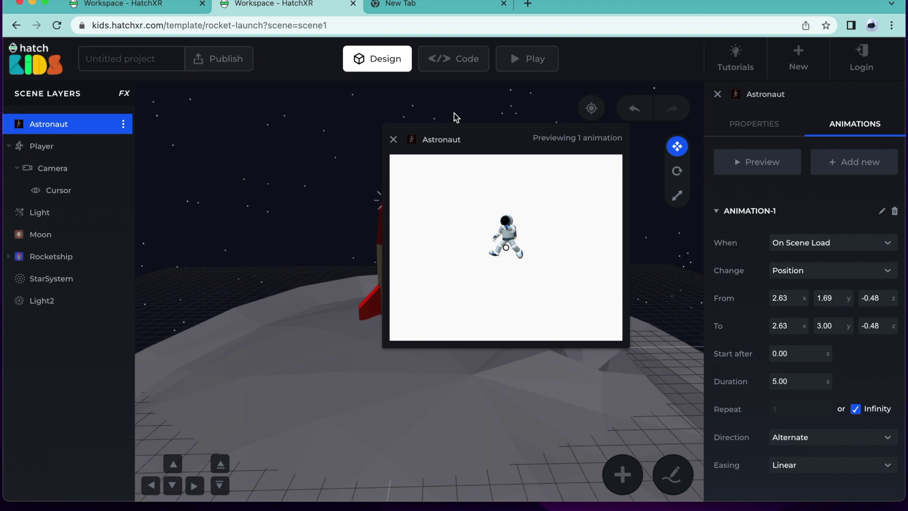
{"action": "left_click", "coordinate": [393, 140]}
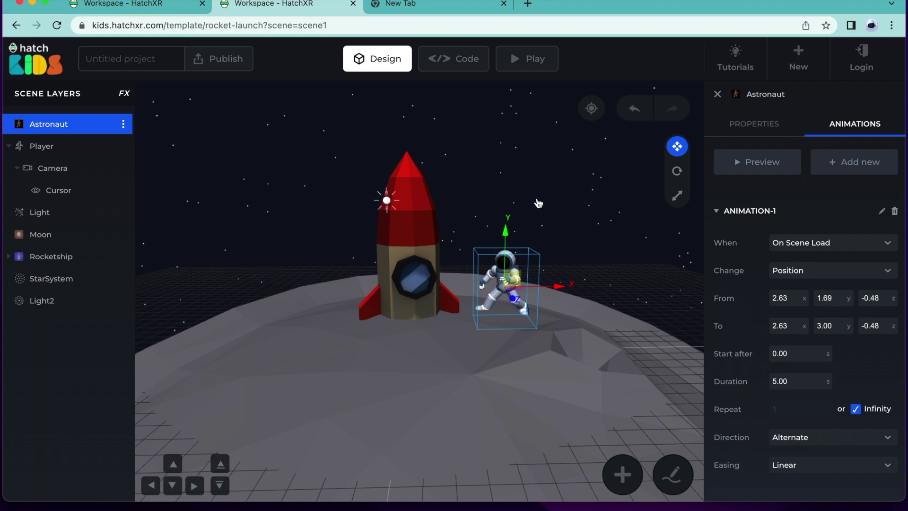
{"action": "left_click", "coordinate": [466, 66]}
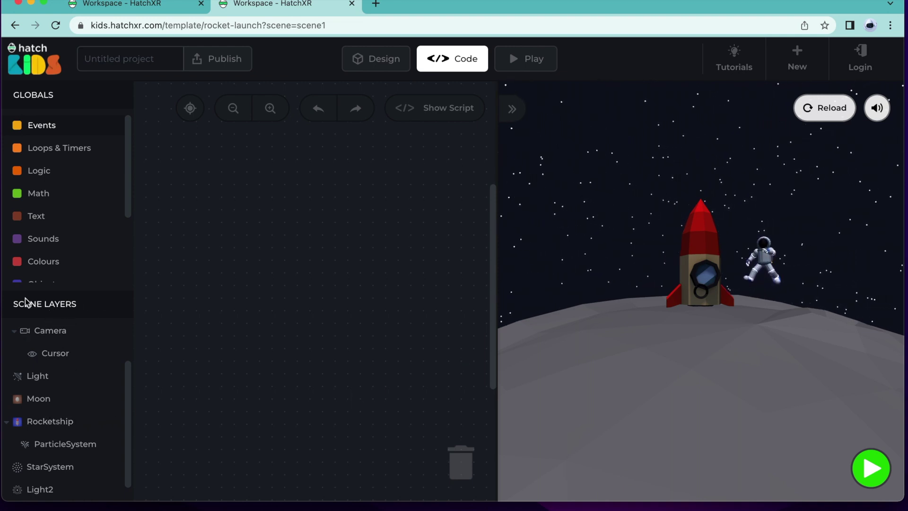
Place a 'When clicked' event block from Events in the workspace.
{"action": "left_click", "coordinate": [50, 422]}
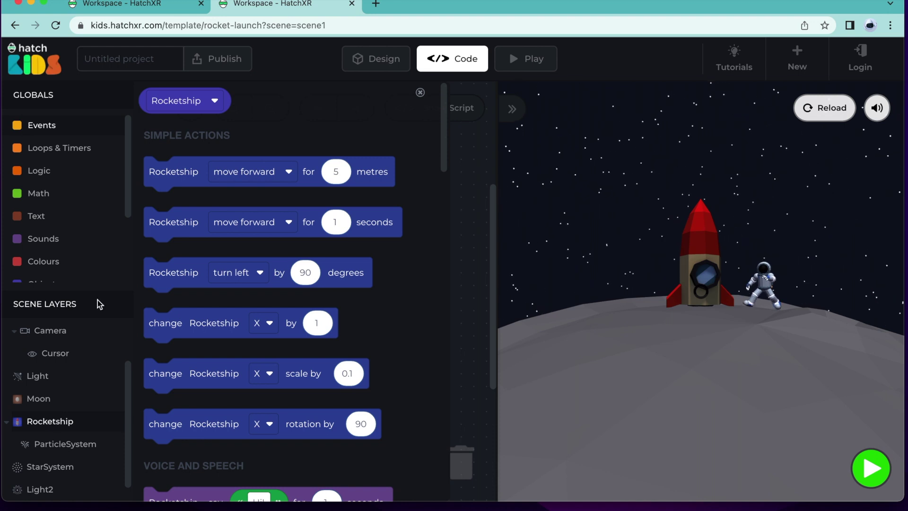
{"action": "left_click", "coordinate": [49, 126]}
{"action": "left_click", "coordinate": [50, 128]}
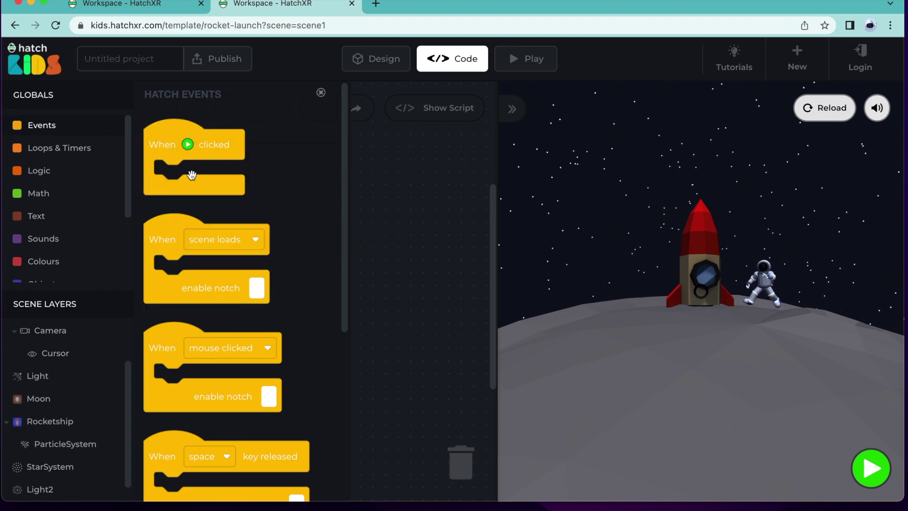
{"action": "left_click_drag", "start_coordinate": [167, 147], "coordinate": [190, 172]}
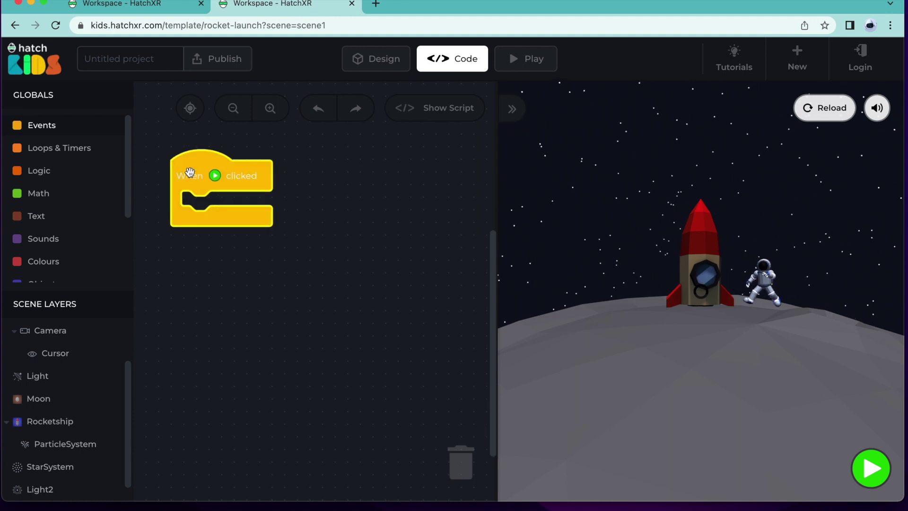
Snap a Rocketship 'move for 1 seconds' block inside it, set to 'move up'.
{"action": "left_click", "coordinate": [49, 422]}
{"action": "left_click", "coordinate": [209, 228]}
{"action": "left_click_drag", "start_coordinate": [188, 225], "coordinate": [217, 271]}
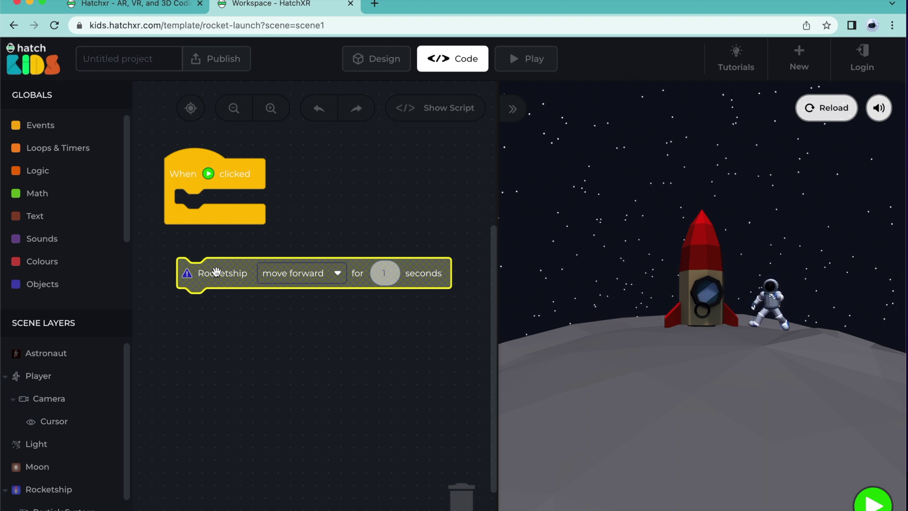
{"action": "left_click_drag", "start_coordinate": [216, 272], "coordinate": [203, 202]}
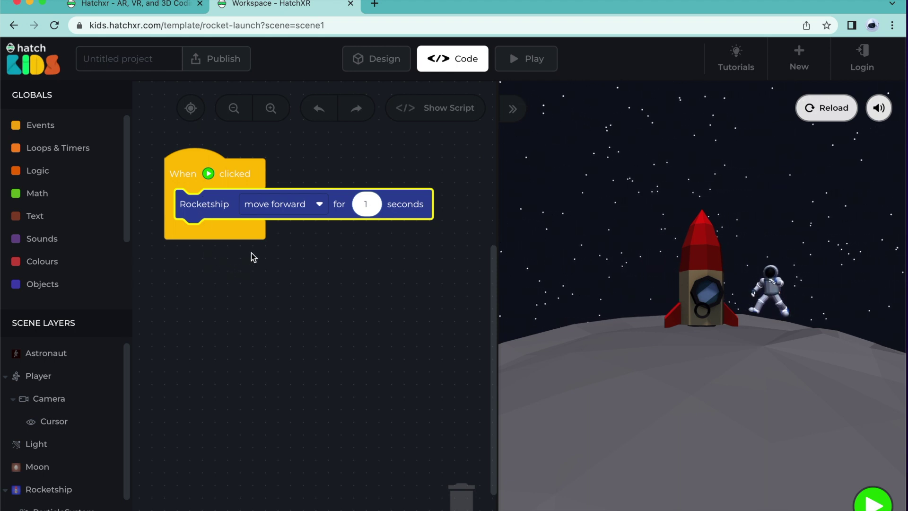
{"action": "left_click", "coordinate": [272, 211]}
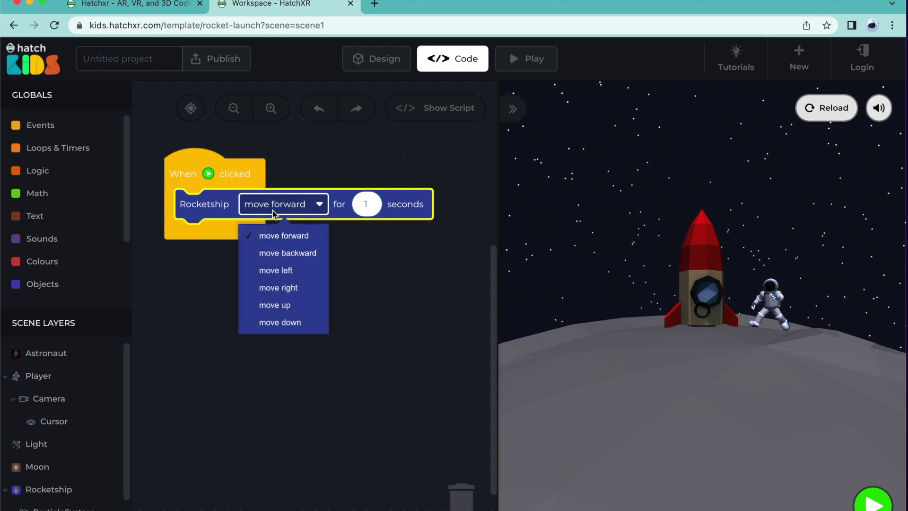
{"action": "left_click", "coordinate": [287, 305]}
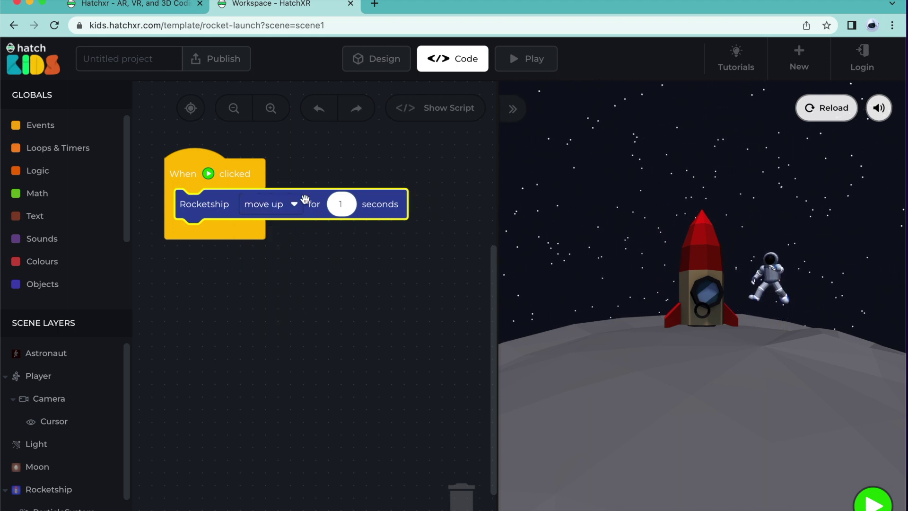